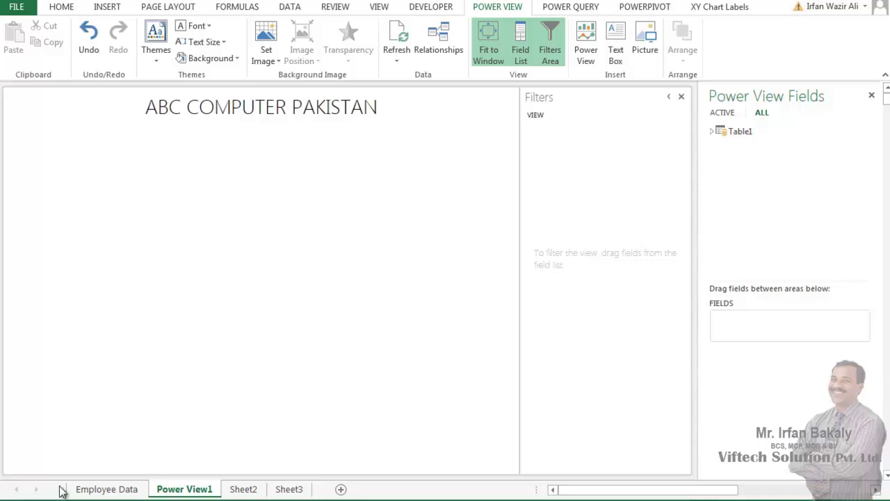
# Check the Hire Month formula on Employee Data, then browse Table1's fields in Power View1
pyautogui.click(107, 491)
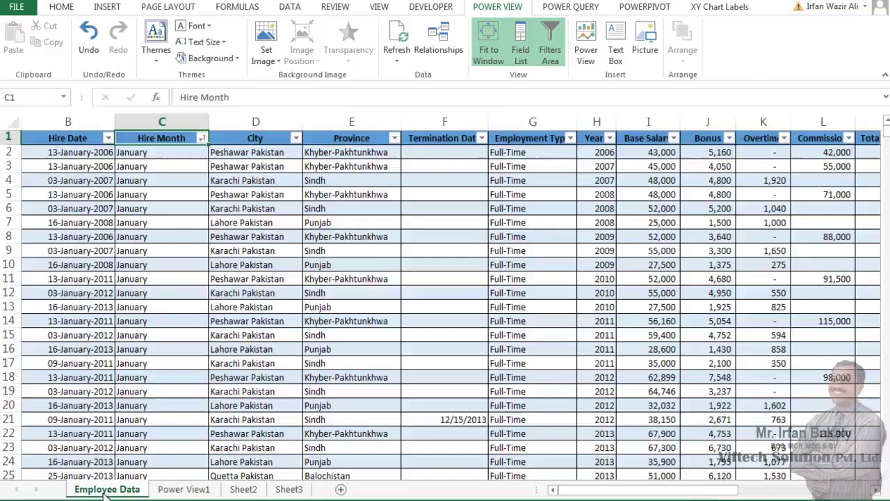
pyautogui.click(130, 333)
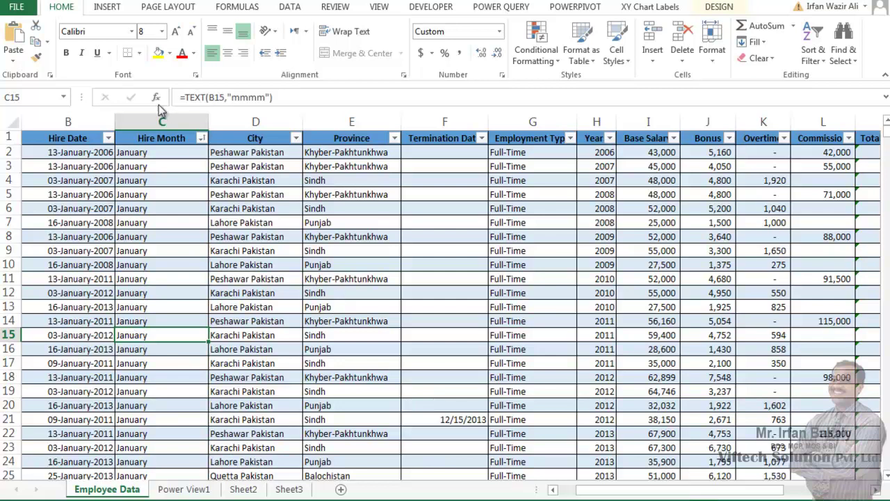
pyautogui.click(107, 7)
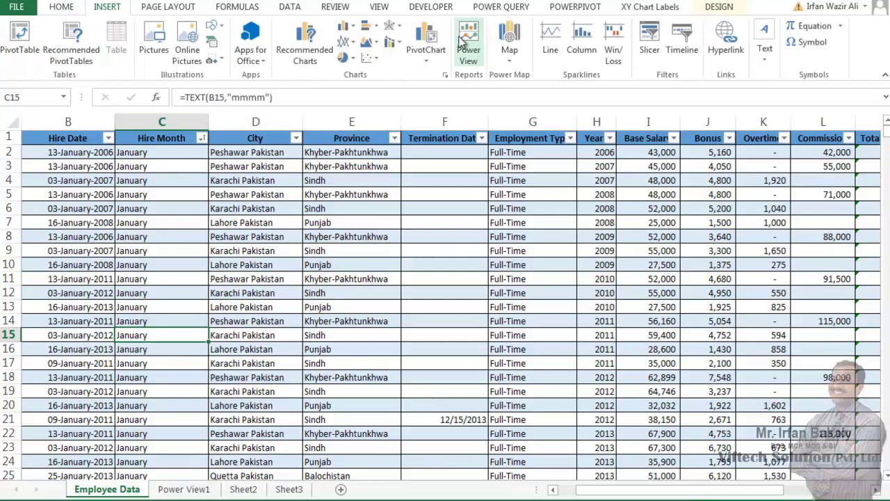
pyautogui.click(185, 489)
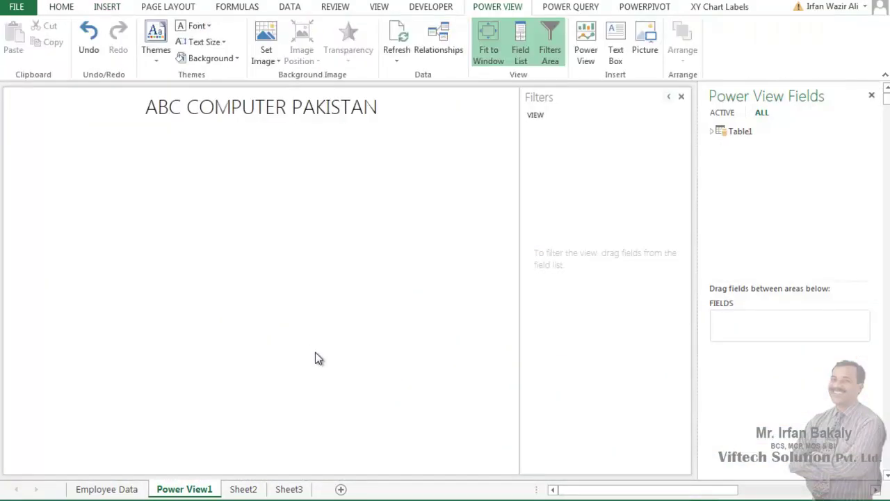
pyautogui.click(717, 130)
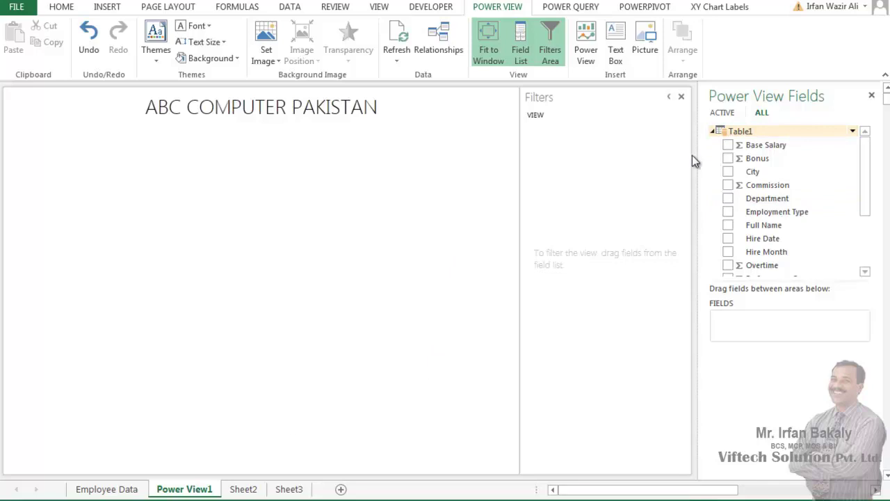
pyautogui.click(717, 132)
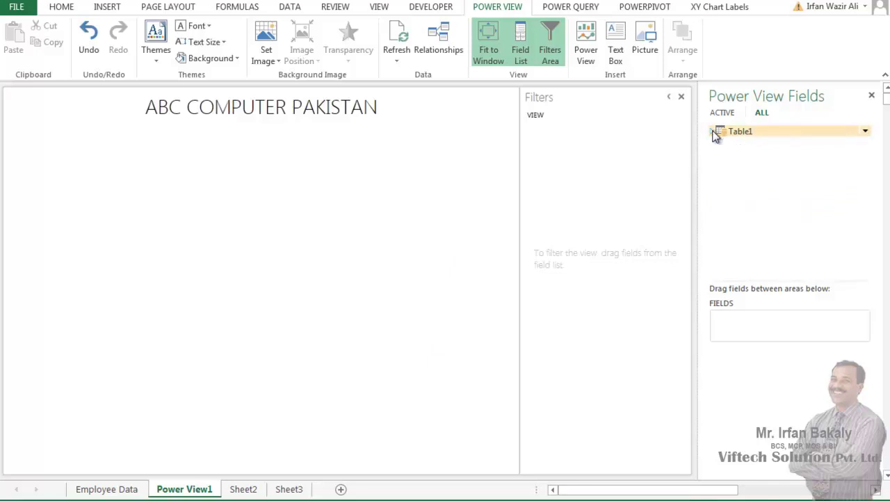
# Review the Jan–Jun sales table on Sheet2 and the Jul–Dec sales table on Sheet3
pyautogui.click(248, 489)
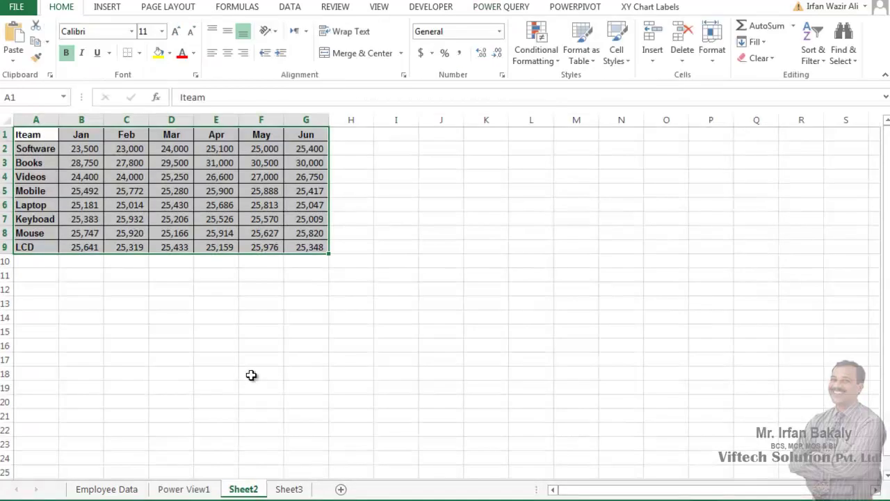
pyautogui.scroll(2, 251, 375)
pyautogui.scroll(2, 251, 375)
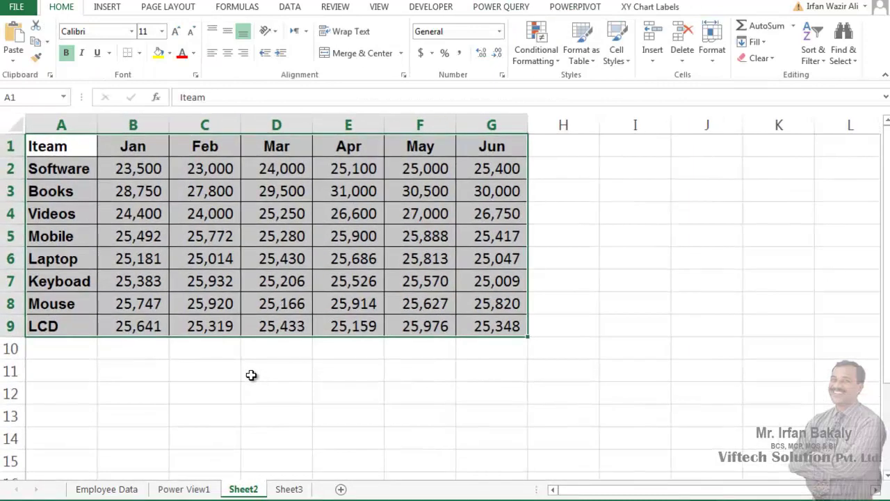
pyautogui.click(252, 375)
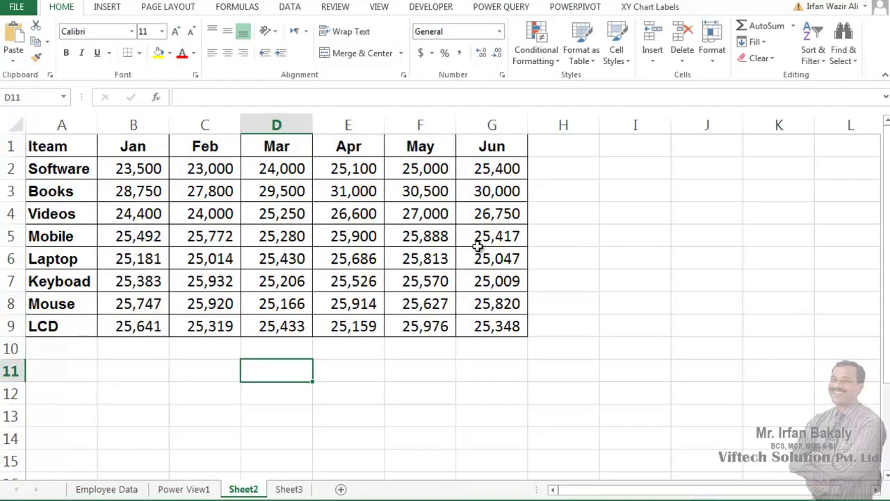
pyautogui.click(299, 494)
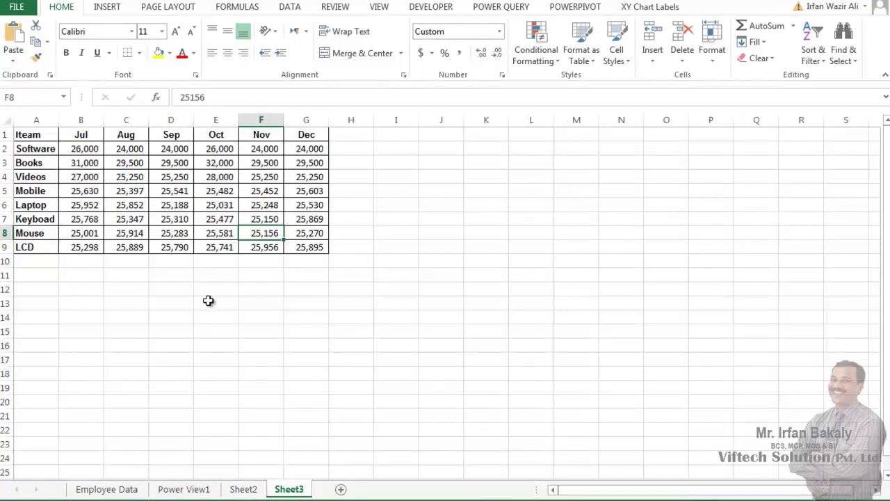
pyautogui.click(214, 317)
pyautogui.scroll(1, 214, 320)
pyautogui.scroll(2, 214, 264)
pyautogui.scroll(2, 185, 205)
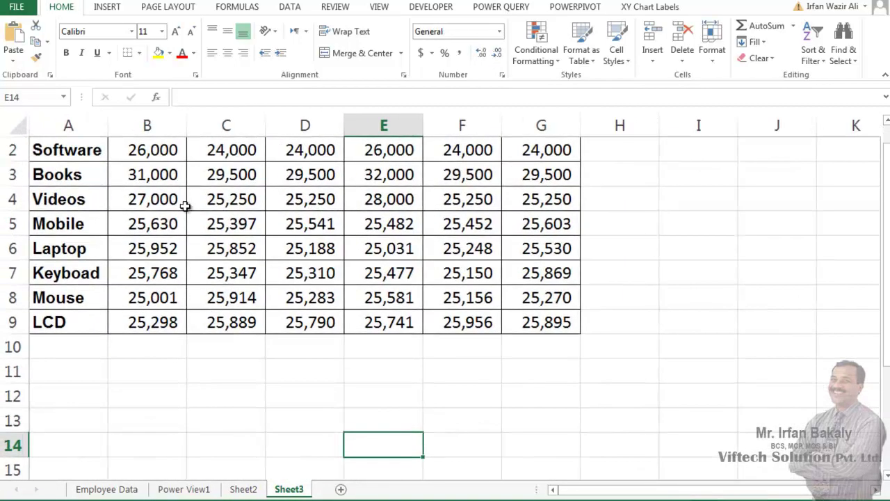
pyautogui.scroll(1, 151, 220)
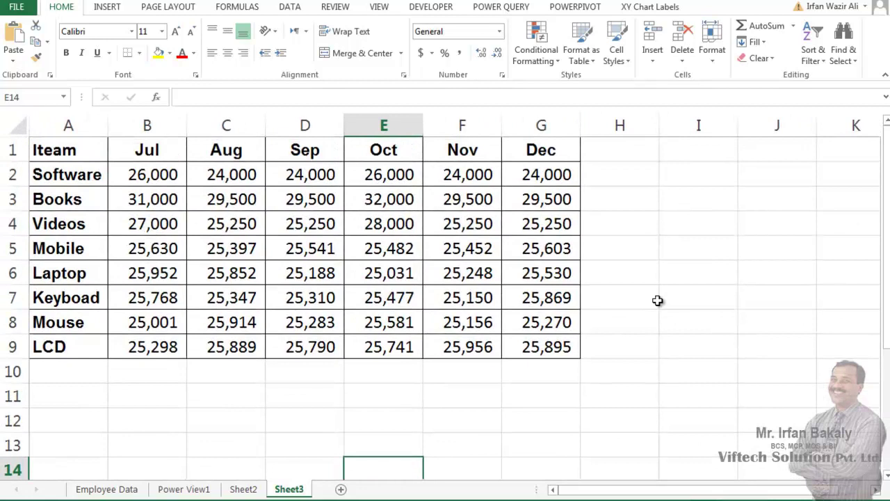
# Compare the Sheet2 and Sheet3 tables against the Power View1 sheet
pyautogui.click(244, 490)
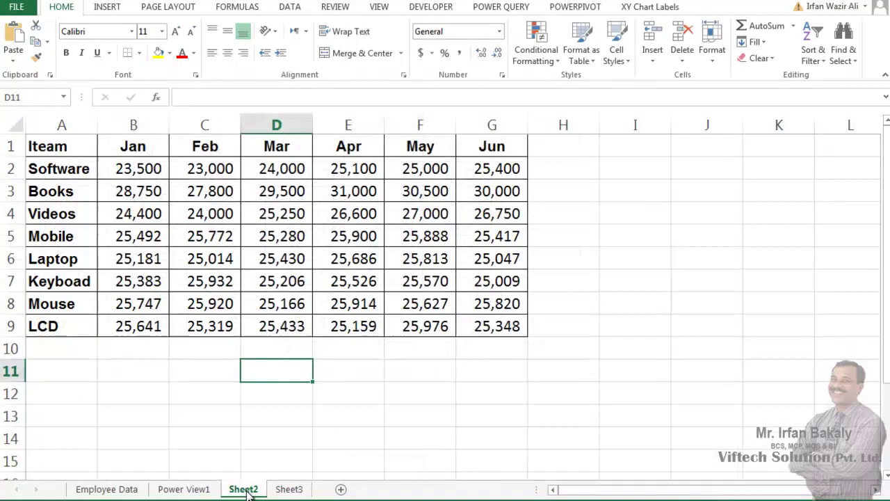
pyautogui.click(290, 490)
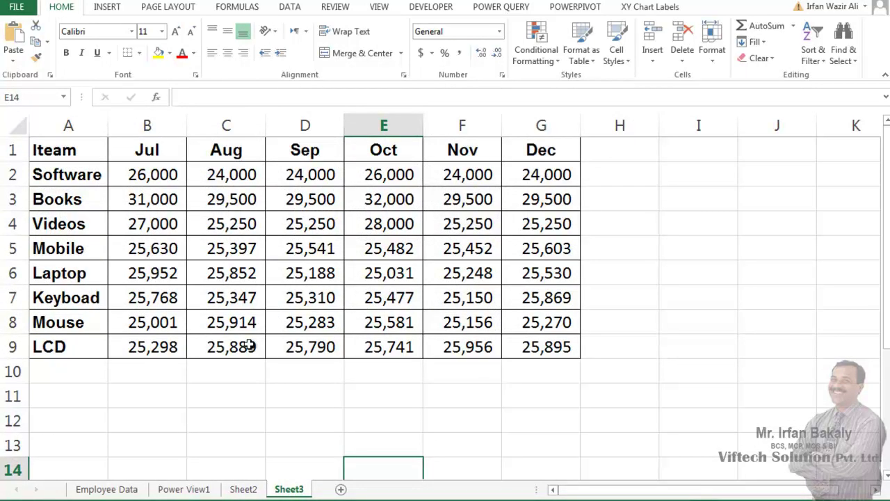
pyautogui.click(195, 490)
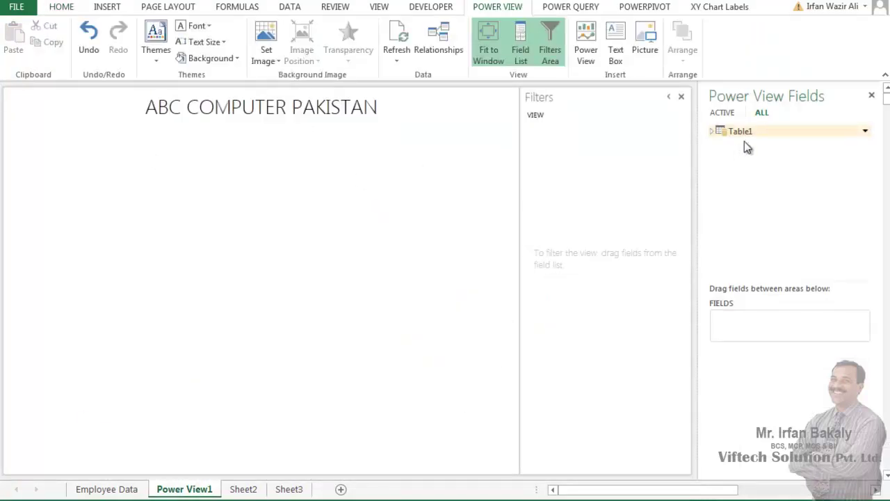
pyautogui.click(245, 489)
pyautogui.click(288, 489)
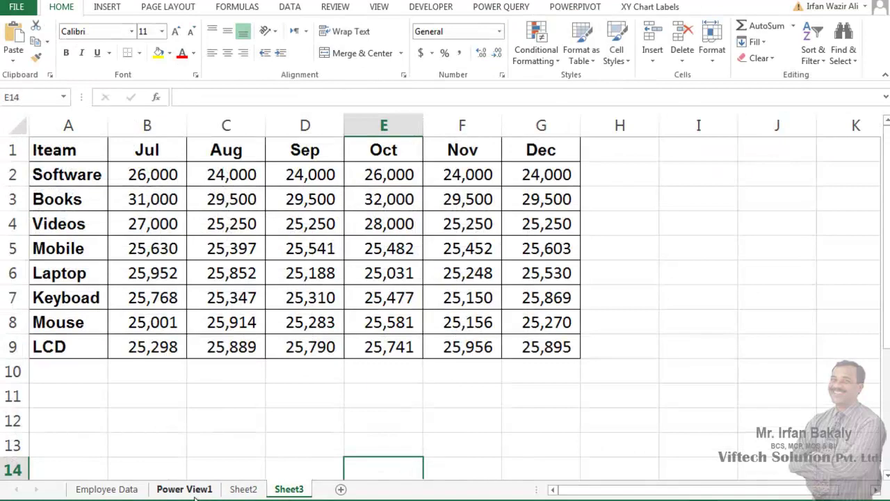
pyautogui.click(185, 489)
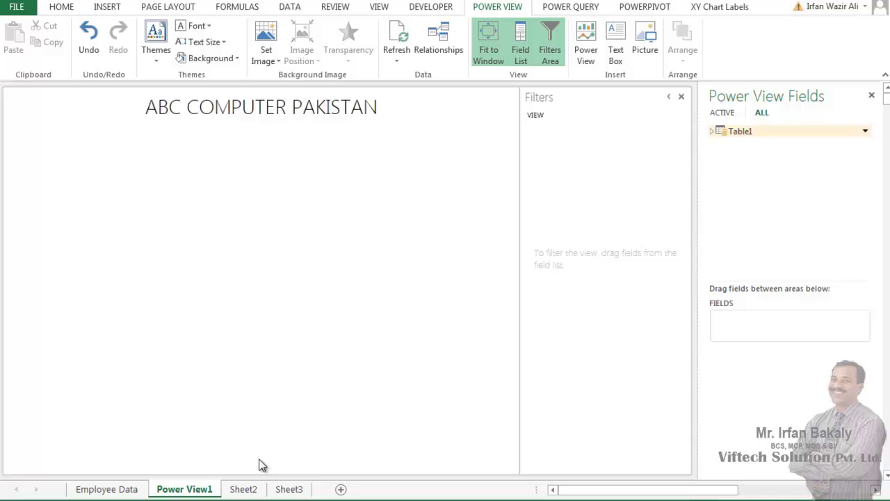
# Return to Sheet2 and select a cell inside the Jan–Jun table
pyautogui.click(238, 487)
pyautogui.click(247, 488)
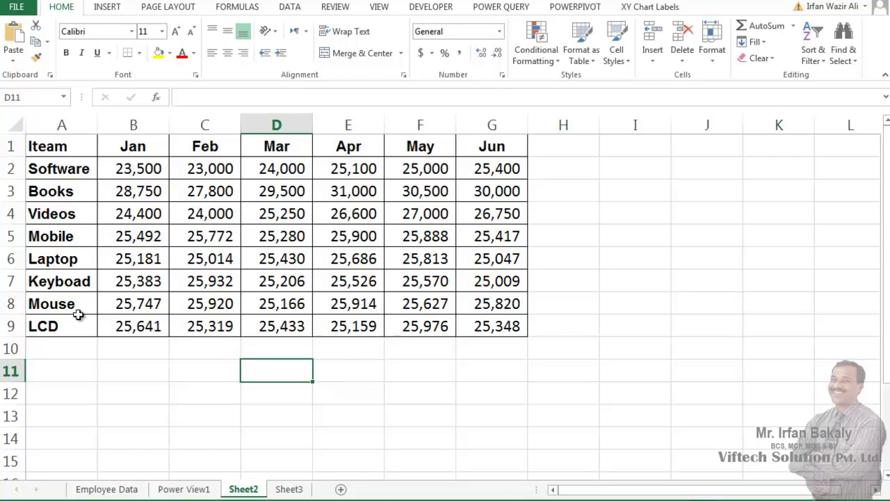
pyautogui.click(162, 222)
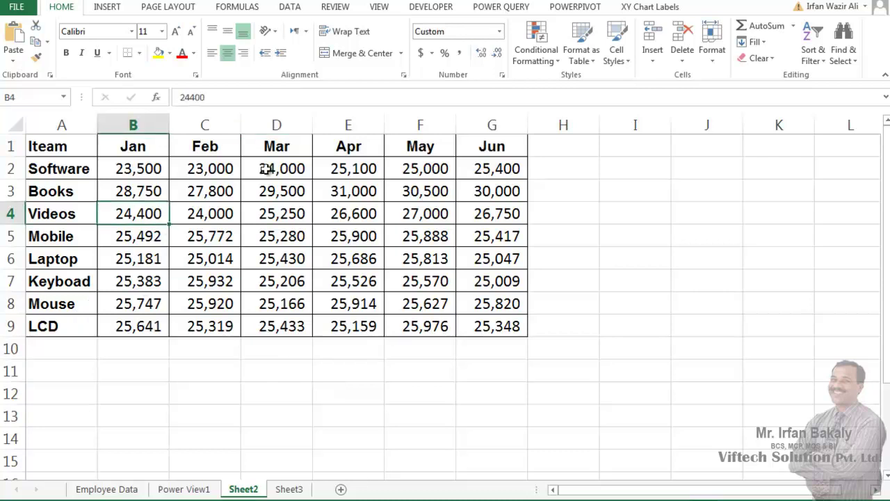
# Insert the Sheet2 Jan–Jun data into the existing Power View1 sheet
pyautogui.click(111, 8)
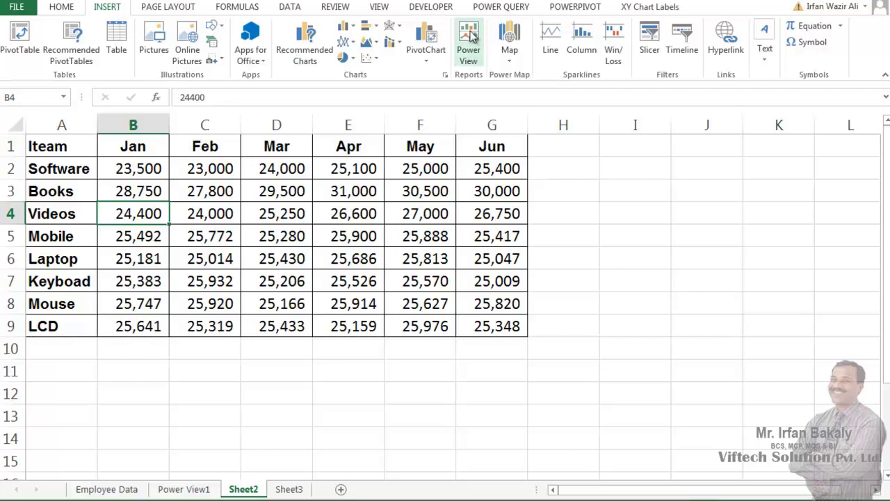
pyautogui.click(470, 35)
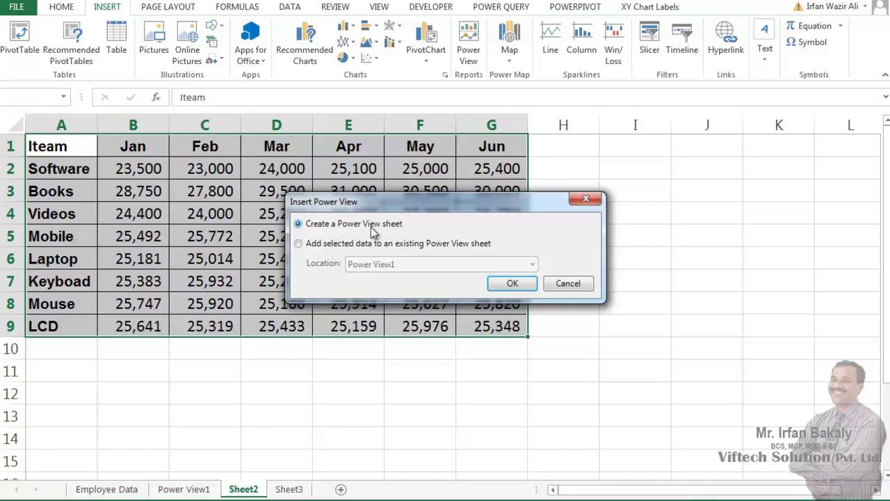
pyautogui.click(314, 249)
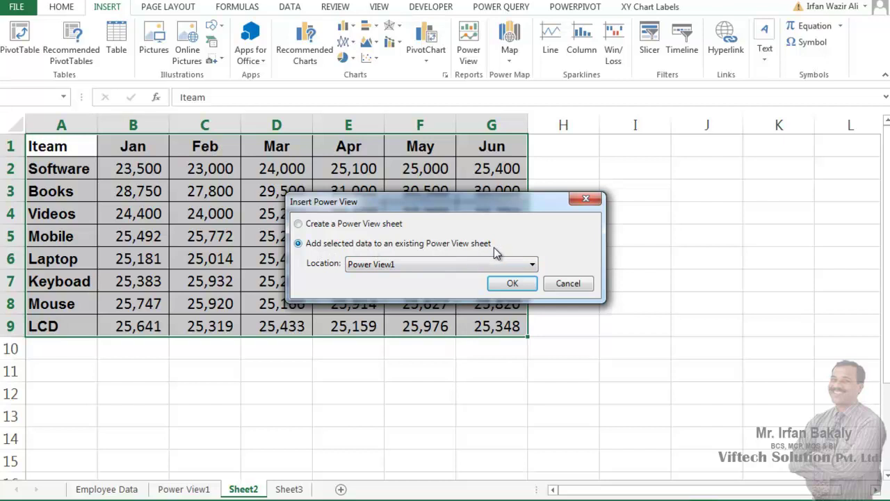
pyautogui.click(509, 283)
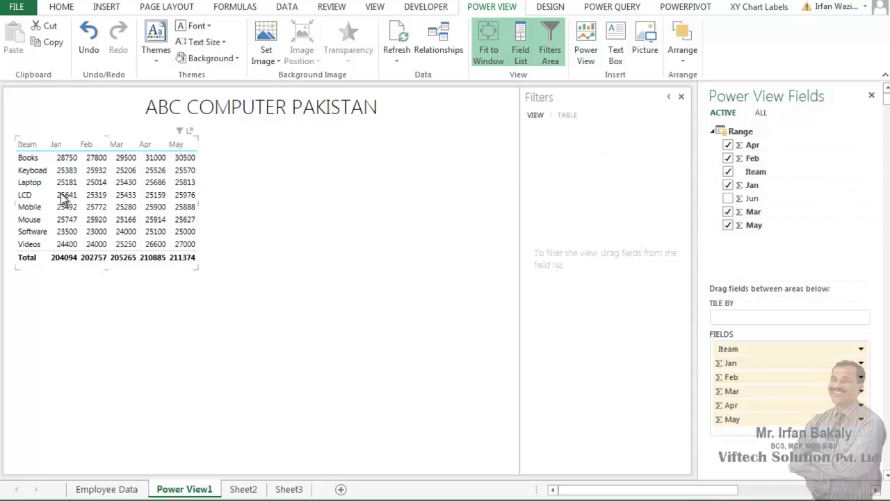
# Pop out the item table to fill the canvas and increase its font size twice
pyautogui.click(190, 131)
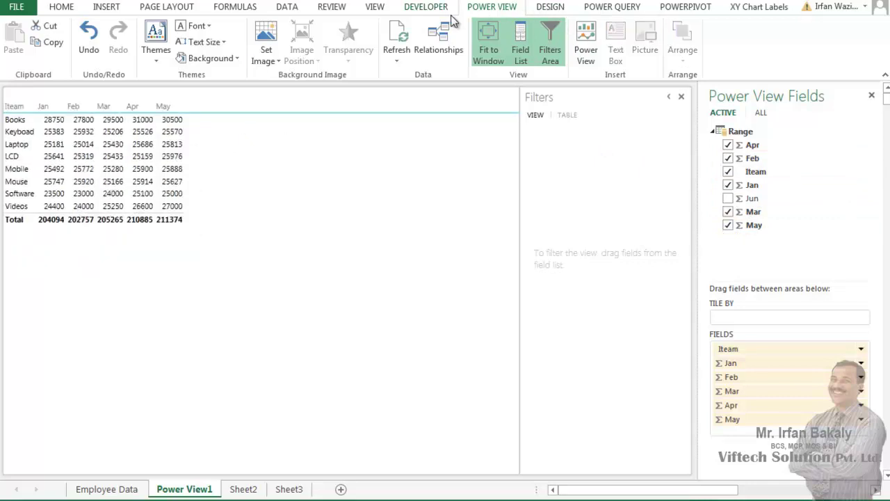
pyautogui.click(549, 7)
pyautogui.click(446, 26)
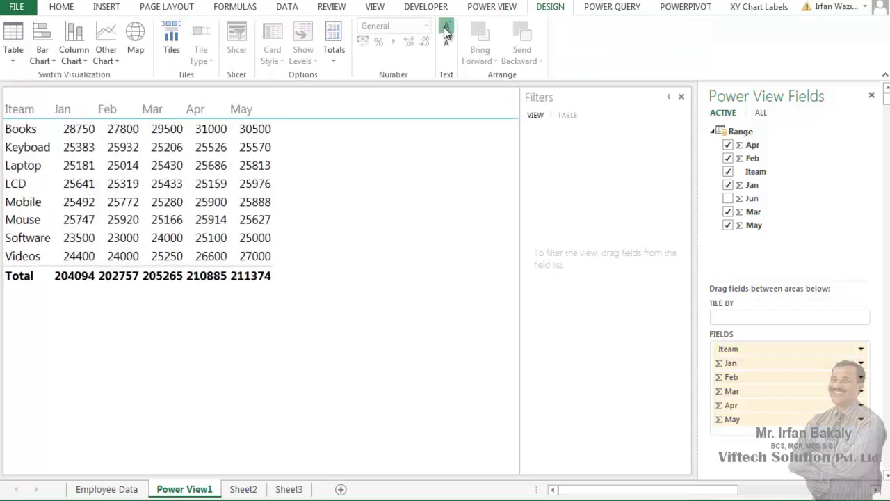
pyautogui.click(447, 26)
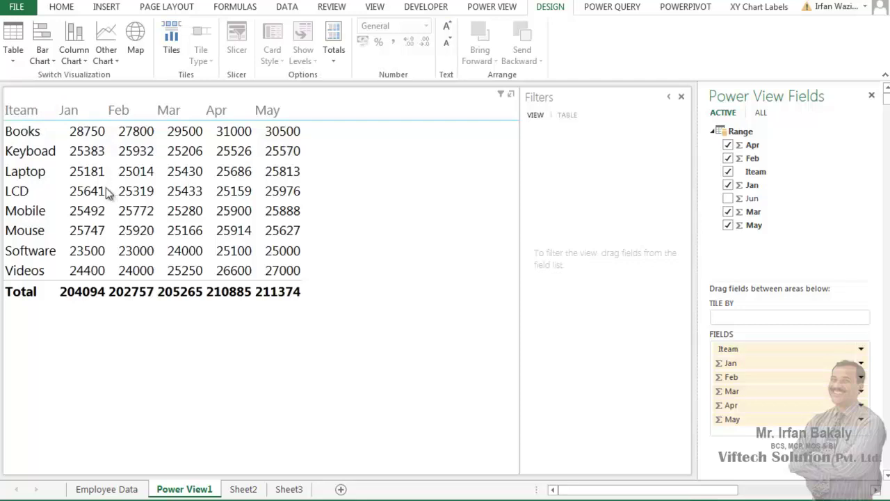
pyautogui.click(711, 131)
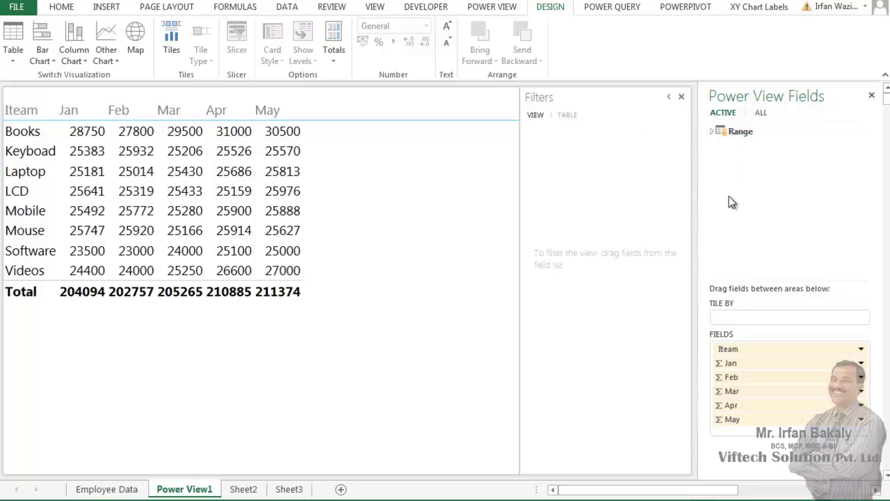
# Inspect the ACTIVE and ALL tables in Power View Fields, then select a cell in Sheet3's Jul–Dec data
pyautogui.click(289, 489)
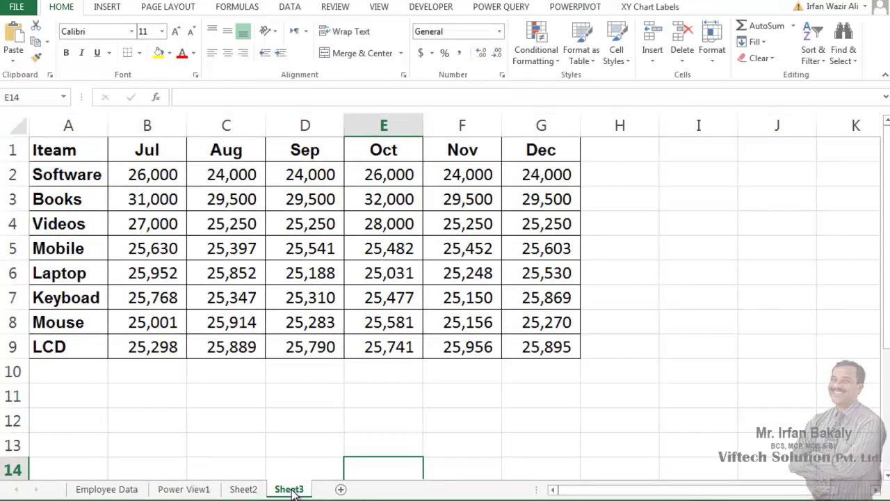
pyautogui.click(185, 489)
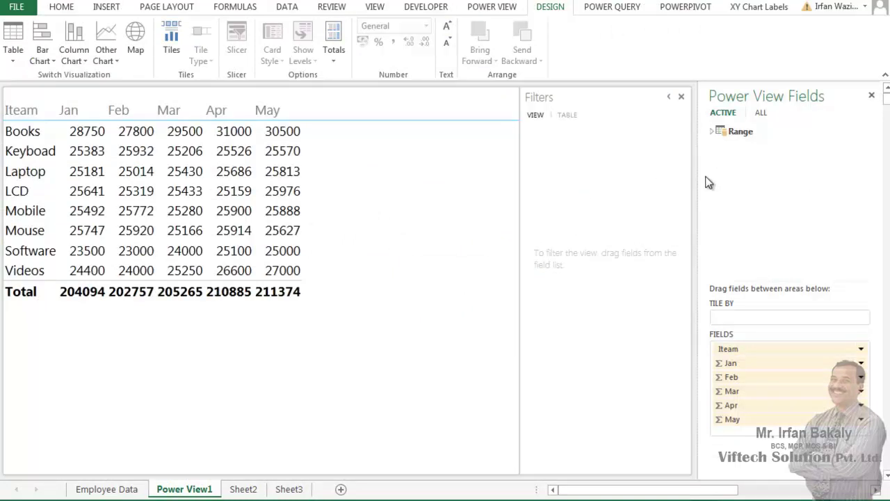
pyautogui.click(761, 114)
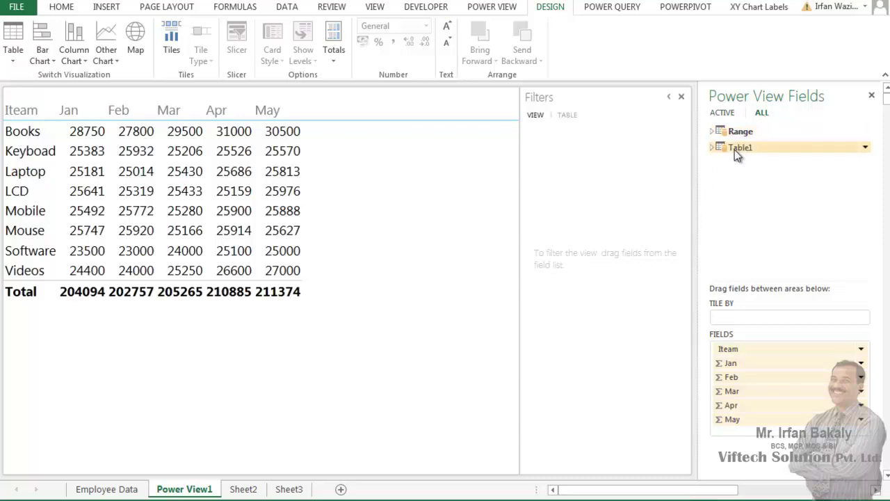
pyautogui.click(712, 148)
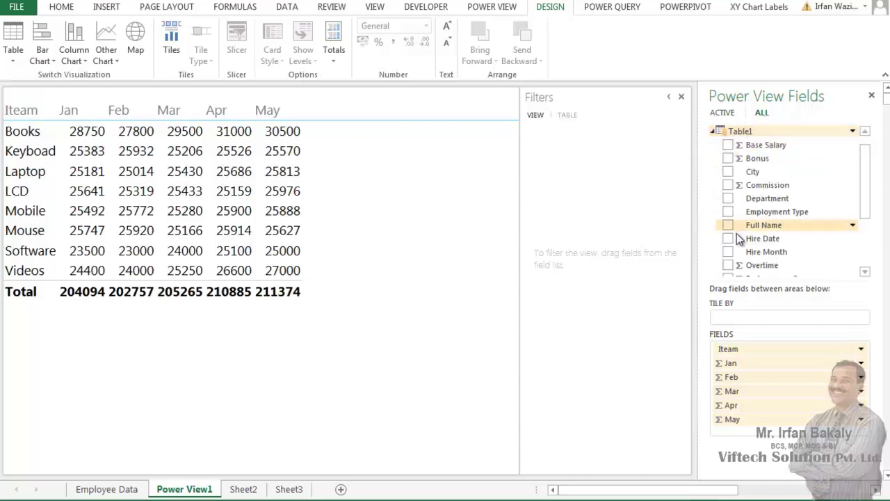
pyautogui.click(713, 131)
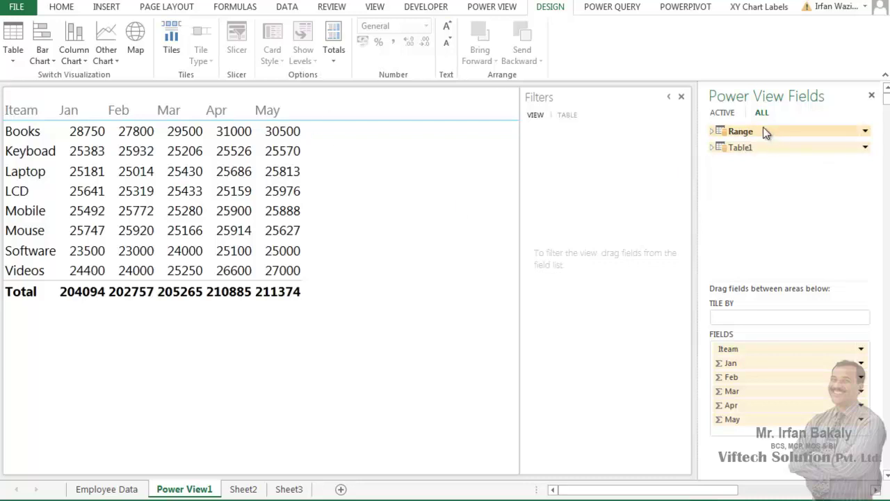
pyautogui.click(720, 113)
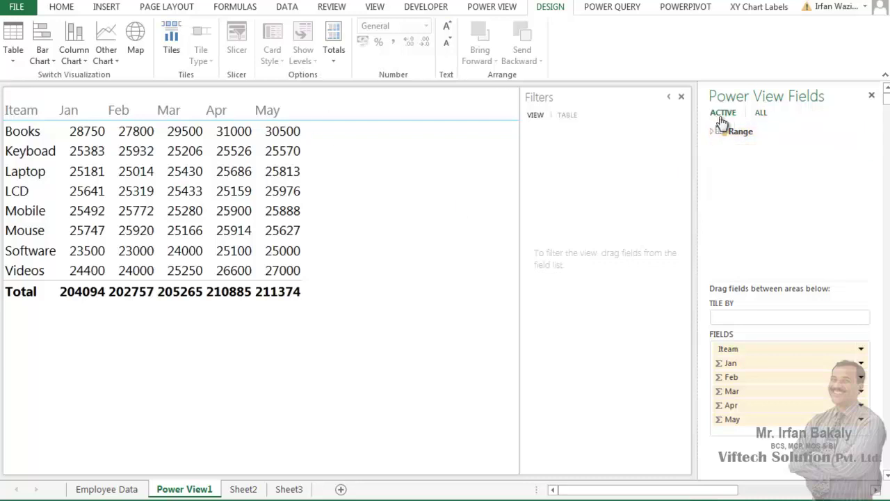
pyautogui.click(761, 114)
pyautogui.click(289, 489)
pyautogui.click(256, 189)
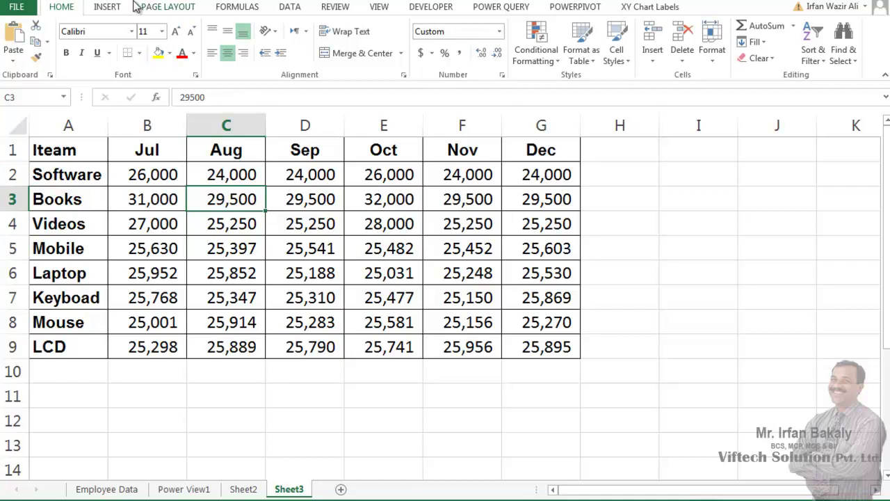
# Add Sheet3's Jul–Dec data to the existing Power View1 sheet as a second table
pyautogui.click(111, 8)
pyautogui.click(469, 48)
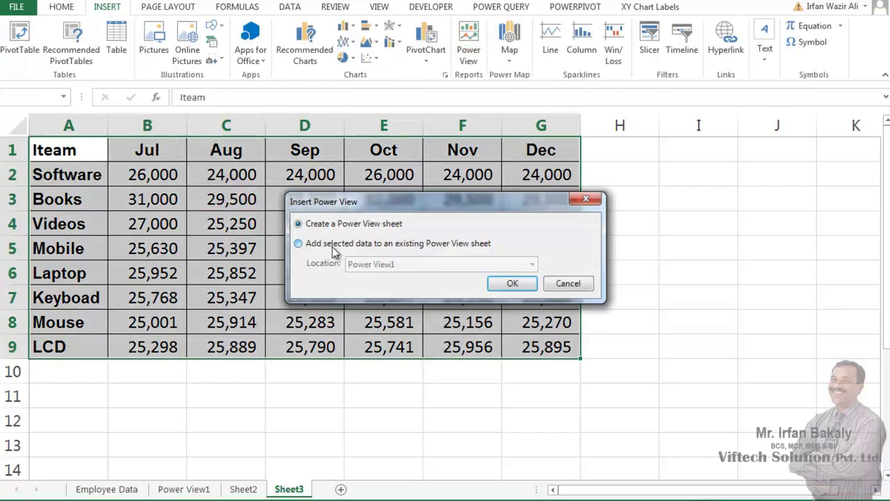
pyautogui.click(333, 244)
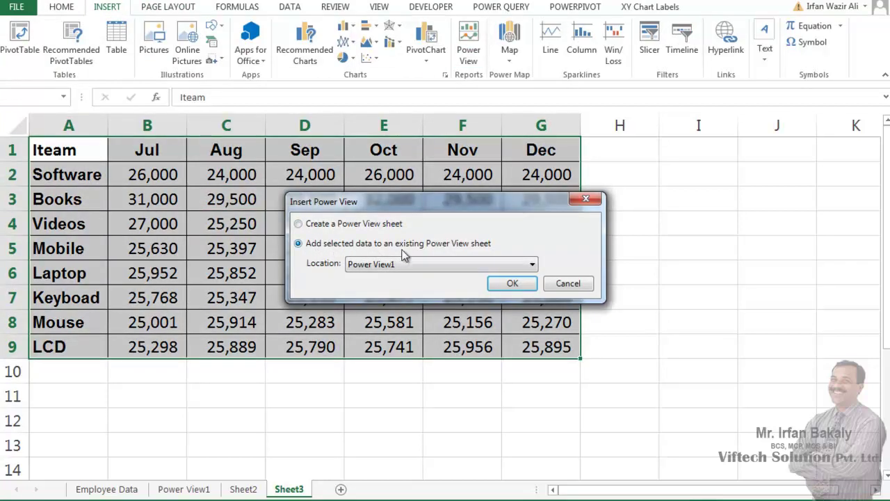
pyautogui.click(513, 283)
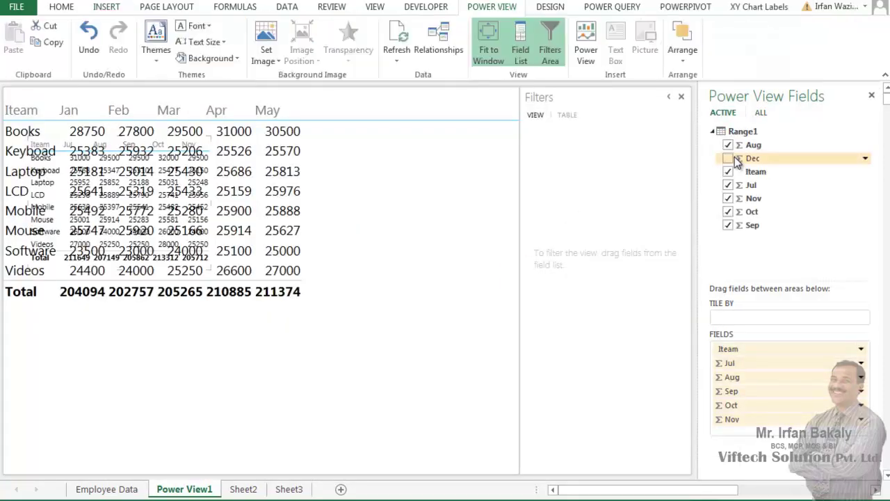
# List all tables in the field list and expand Range1's fields
pyautogui.click(713, 132)
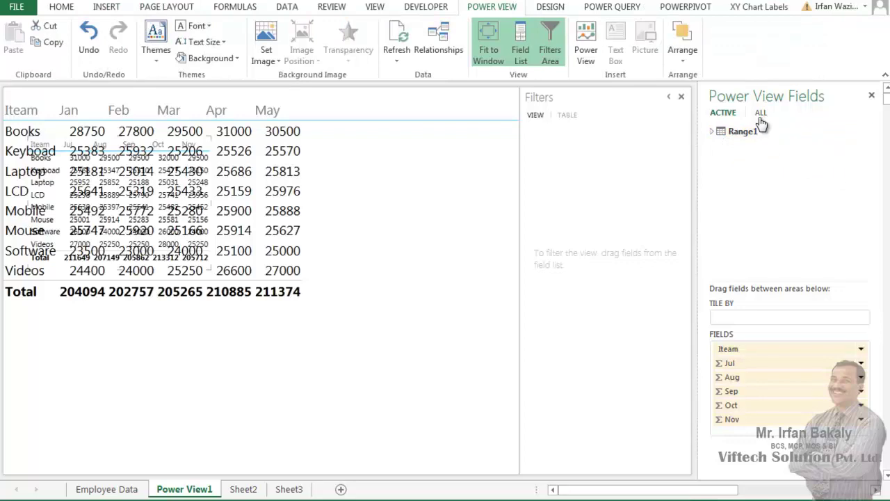
pyautogui.click(762, 113)
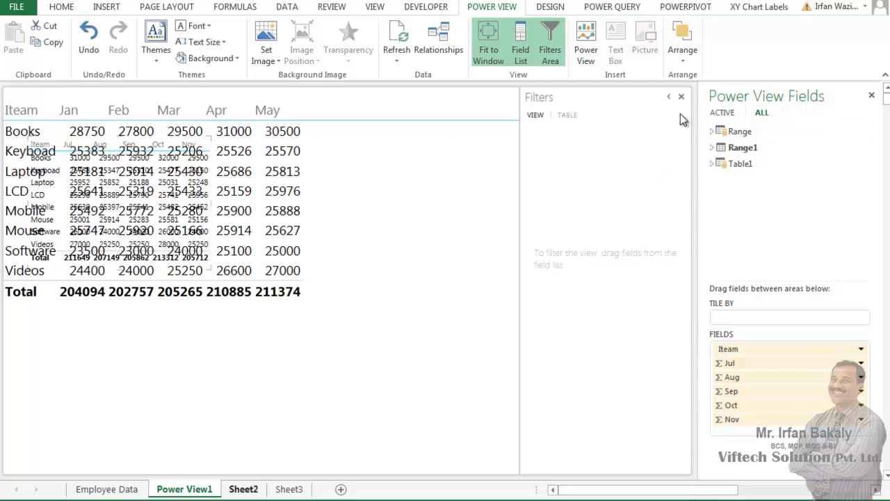
pyautogui.click(727, 161)
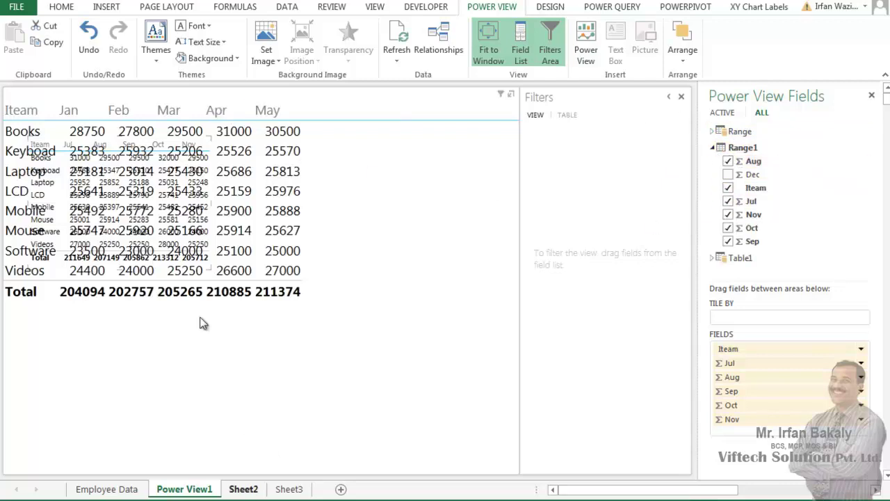
# Pop the main table back in, move the Jul–Nov table aside, and delete it
pyautogui.click(512, 94)
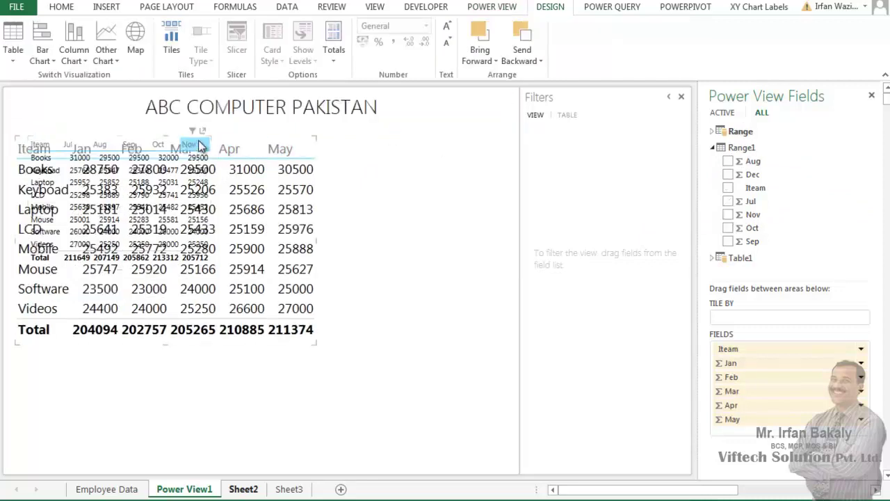
pyautogui.moveTo(200, 162); pyautogui.dragTo(500, 183)
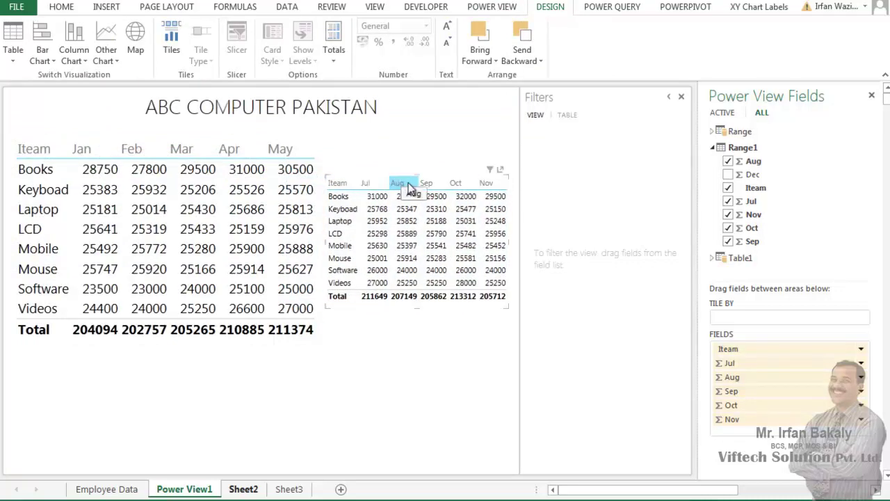
pyautogui.moveTo(366, 189); pyautogui.dragTo(374, 189)
pyautogui.moveTo(506, 176); pyautogui.dragTo(506, 176)
pyautogui.press('Delete')
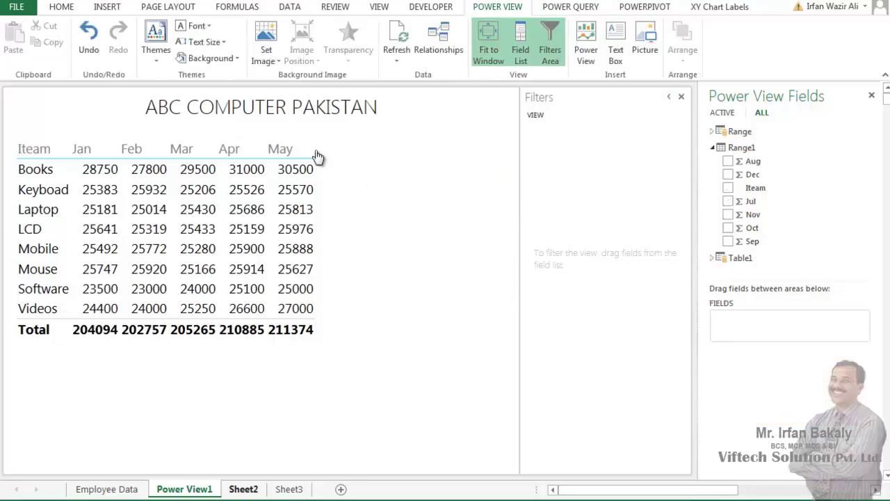
# Sort by May, then add the Jun column from Range and the Aug column from Range1
pyautogui.click(312, 150)
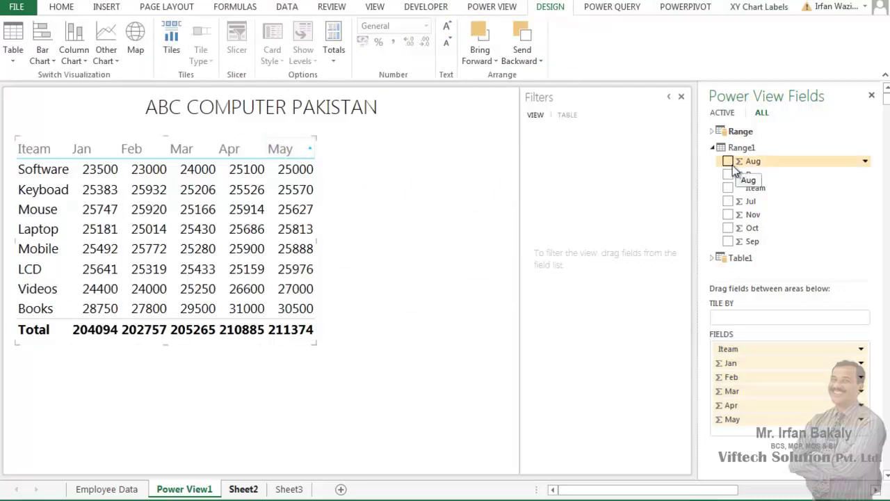
pyautogui.click(711, 132)
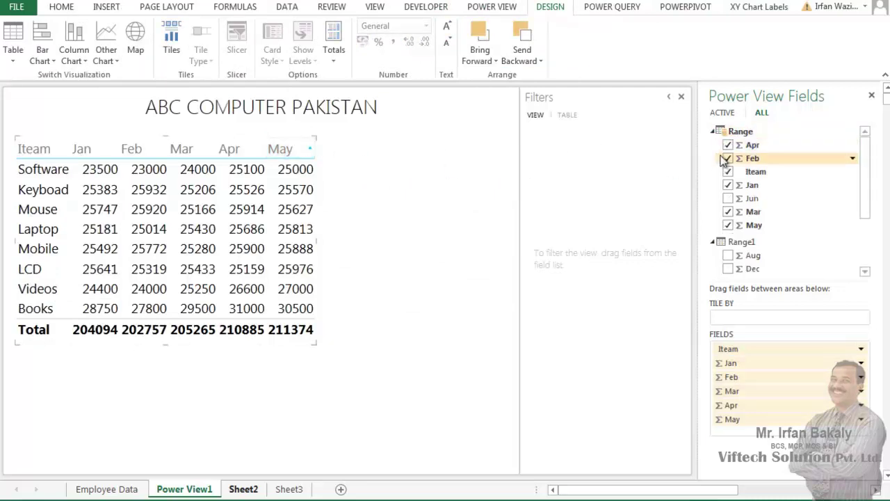
pyautogui.click(729, 198)
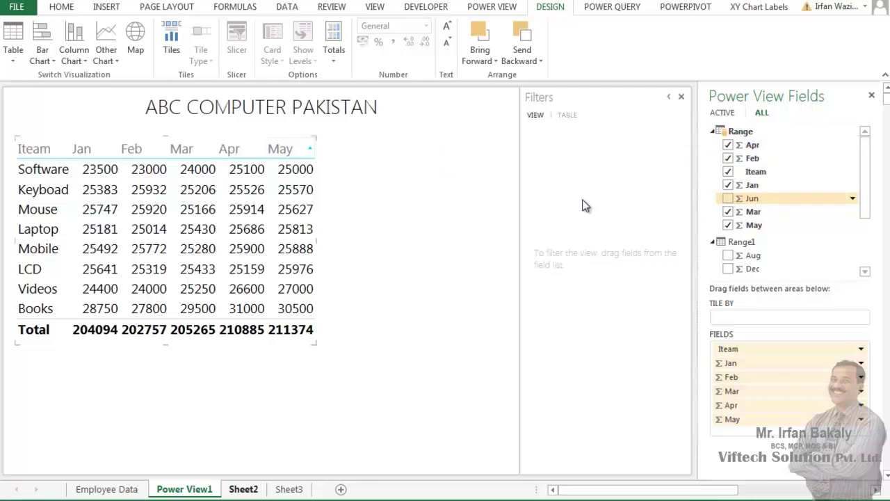
pyautogui.click(711, 133)
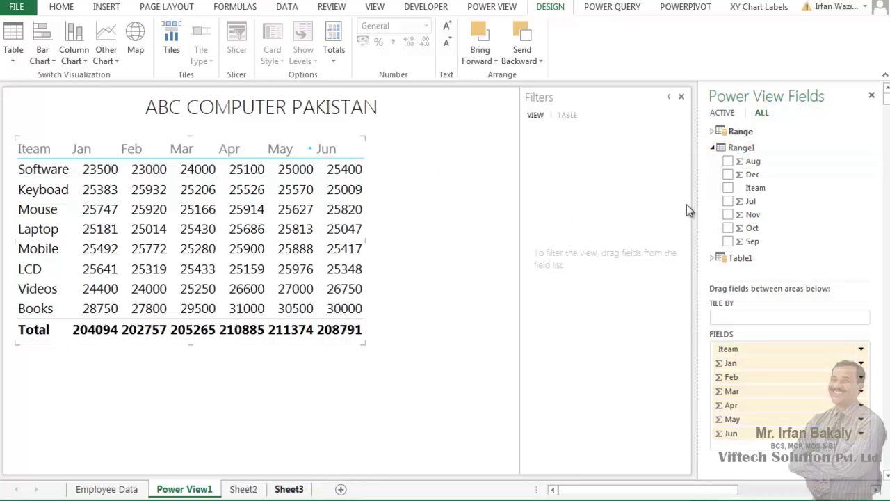
pyautogui.click(727, 161)
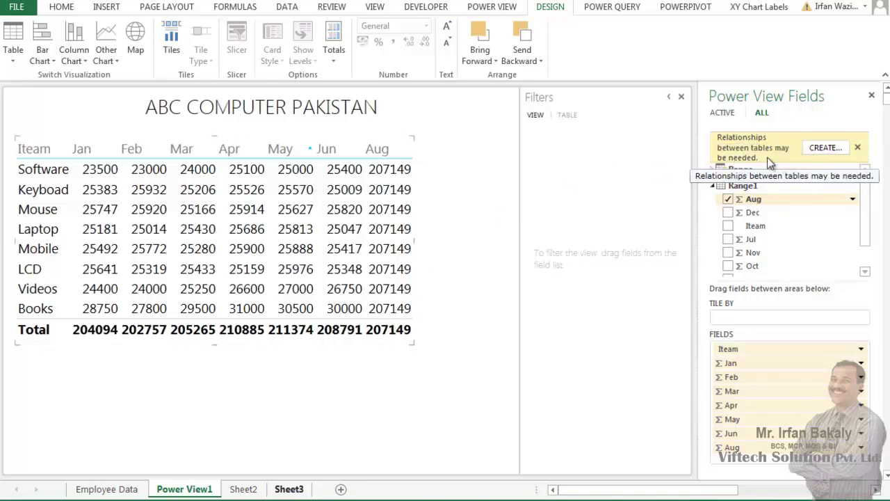
# Create a relationship from Range1 to Range matching both tables on the Iteam column
pyautogui.click(822, 150)
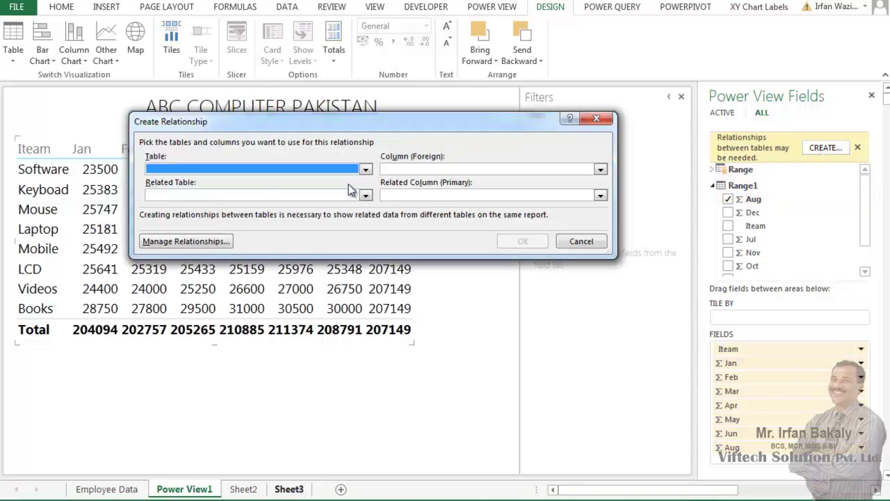
pyautogui.moveTo(398, 124); pyautogui.dragTo(459, 162)
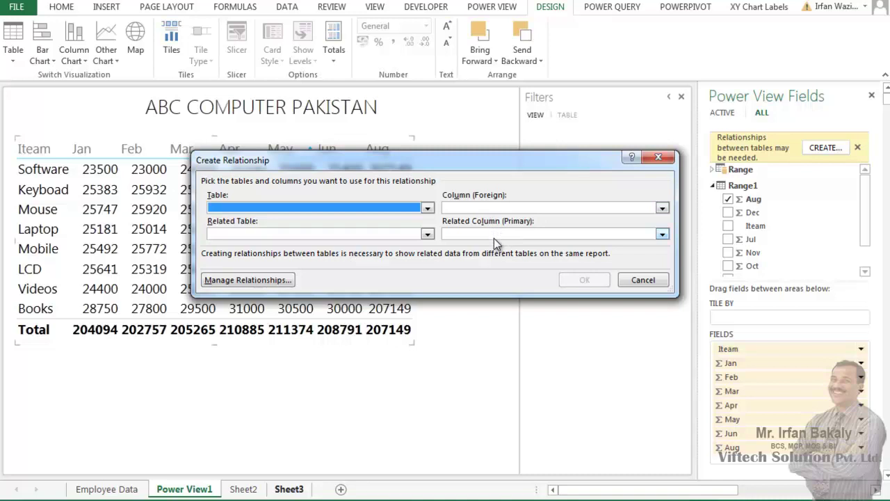
pyautogui.moveTo(316, 164); pyautogui.dragTo(316, 210)
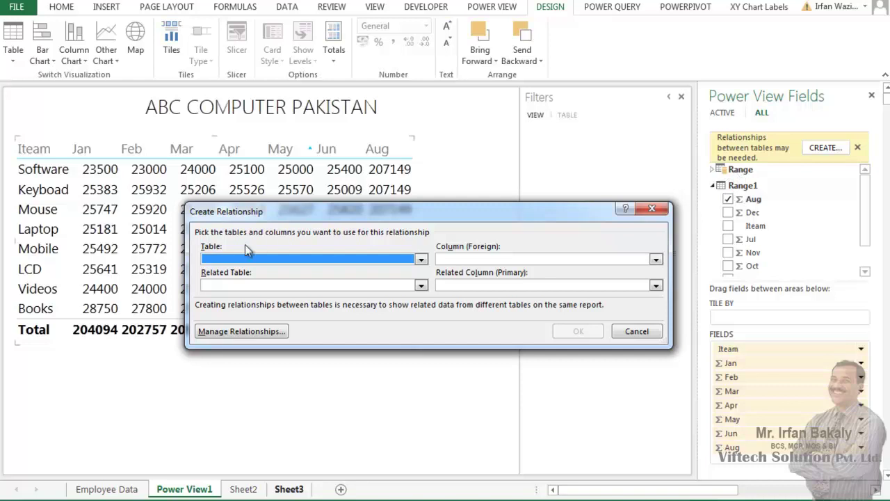
pyautogui.click(256, 260)
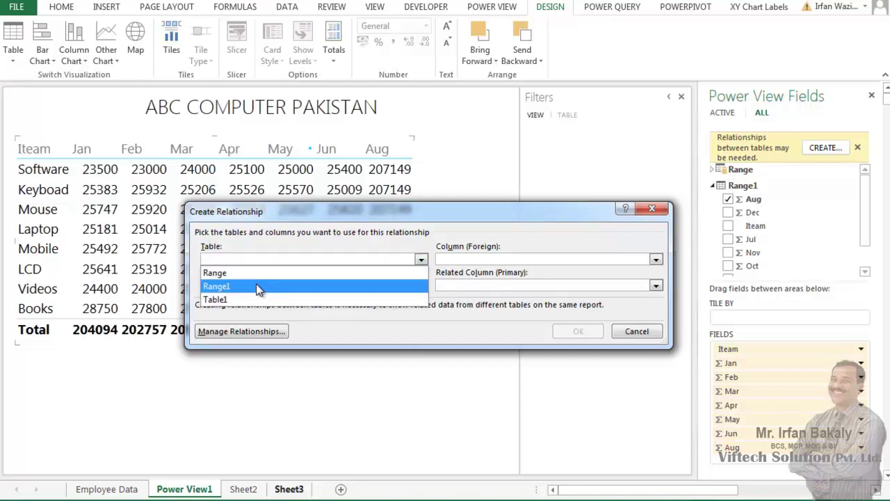
pyautogui.click(256, 287)
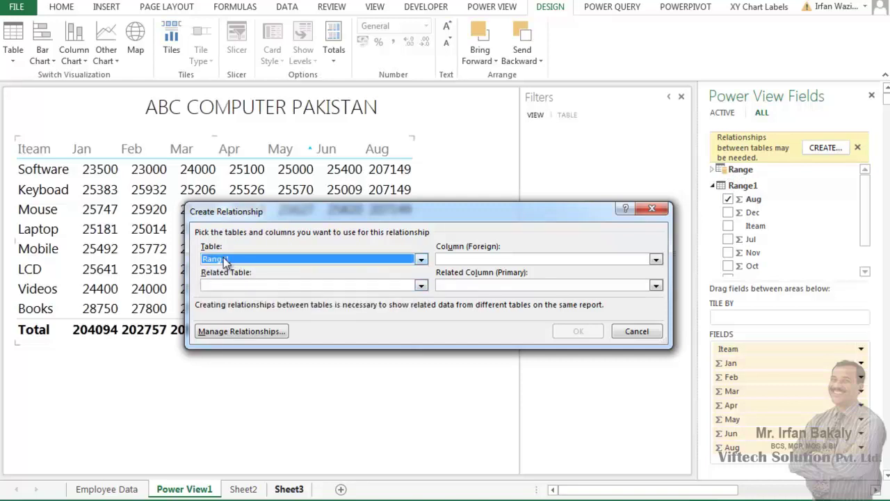
pyautogui.click(235, 282)
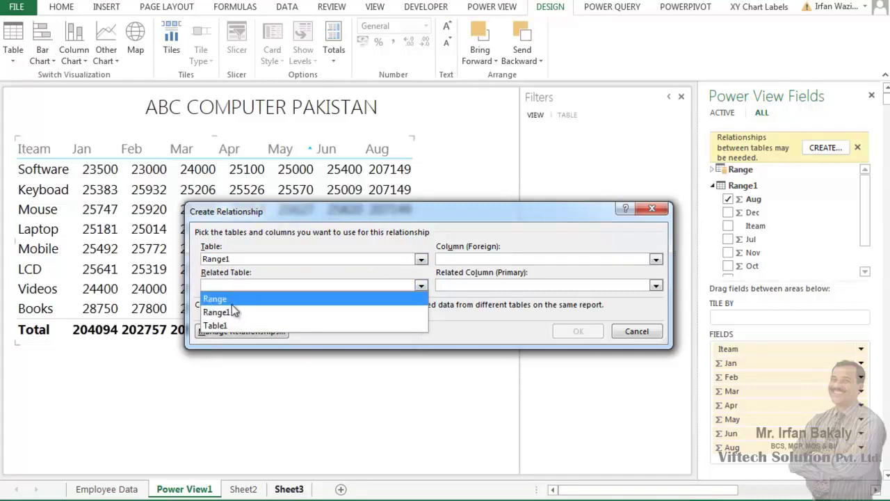
pyautogui.click(231, 300)
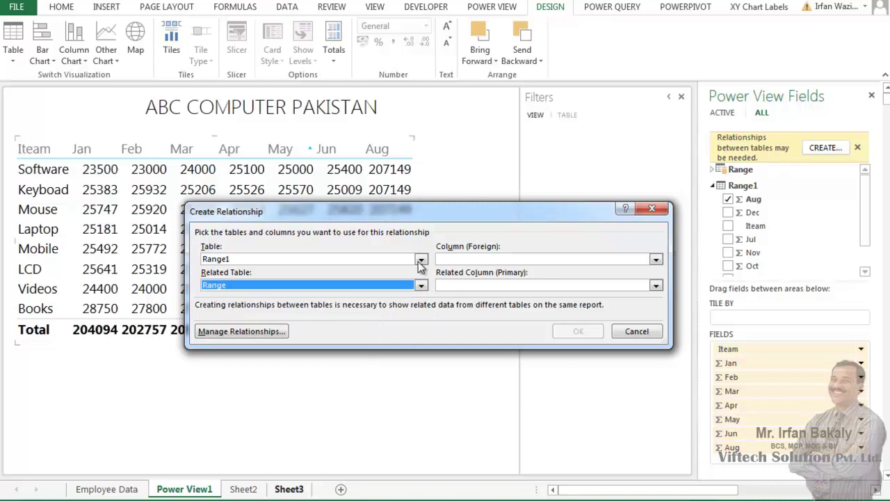
pyautogui.click(532, 259)
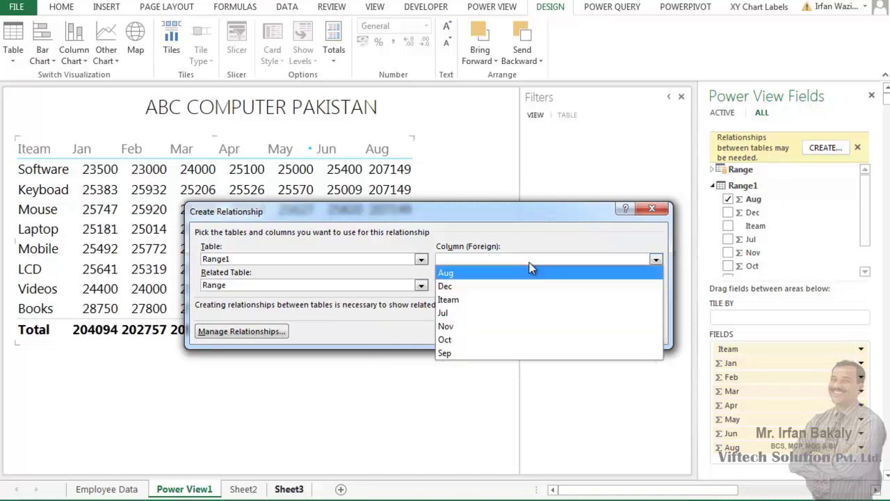
pyautogui.click(444, 302)
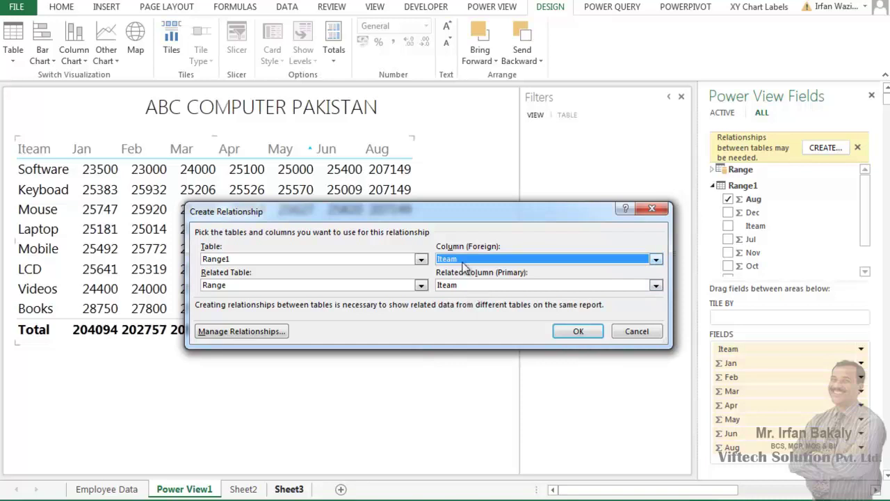
pyautogui.click(577, 334)
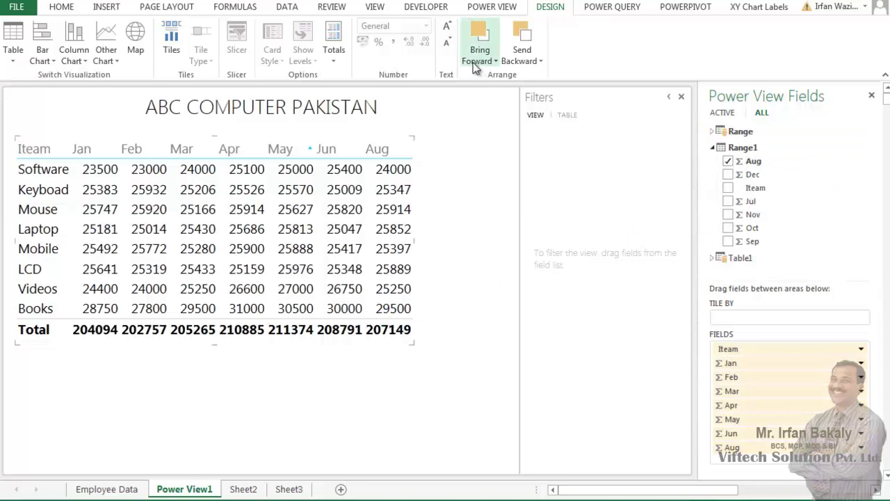
# Add Range1's Sep, Oct, Nov and Dec columns and reduce the table's font size twice
pyautogui.click(448, 45)
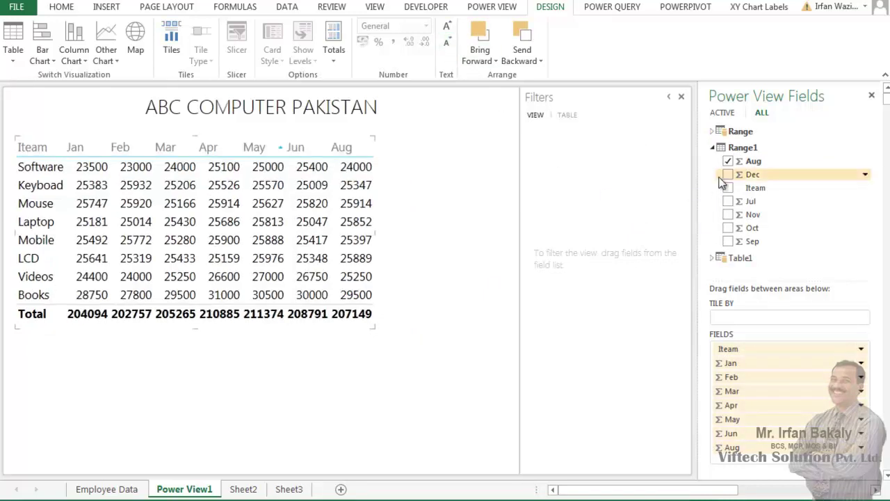
pyautogui.click(728, 241)
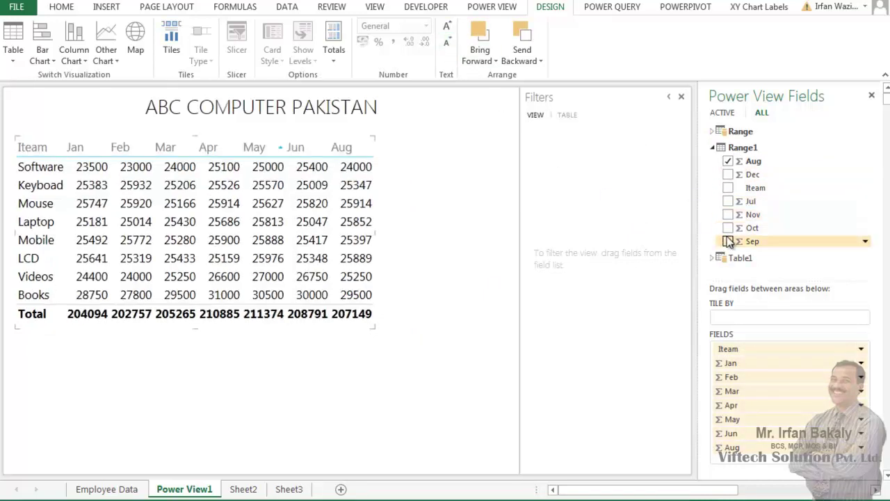
pyautogui.click(727, 229)
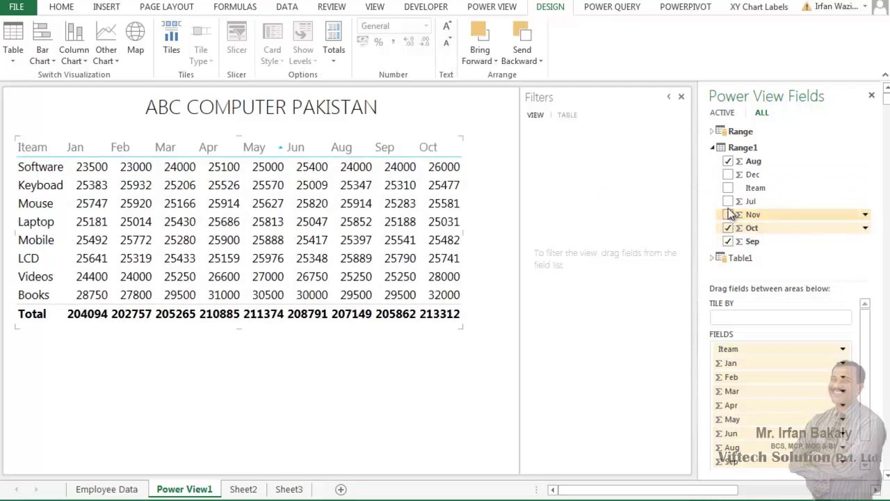
pyautogui.click(728, 214)
pyautogui.click(728, 175)
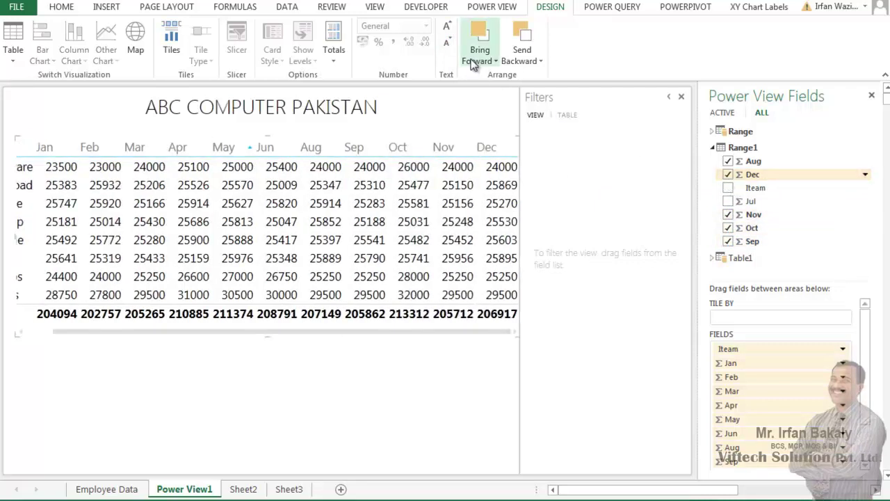
pyautogui.click(445, 46)
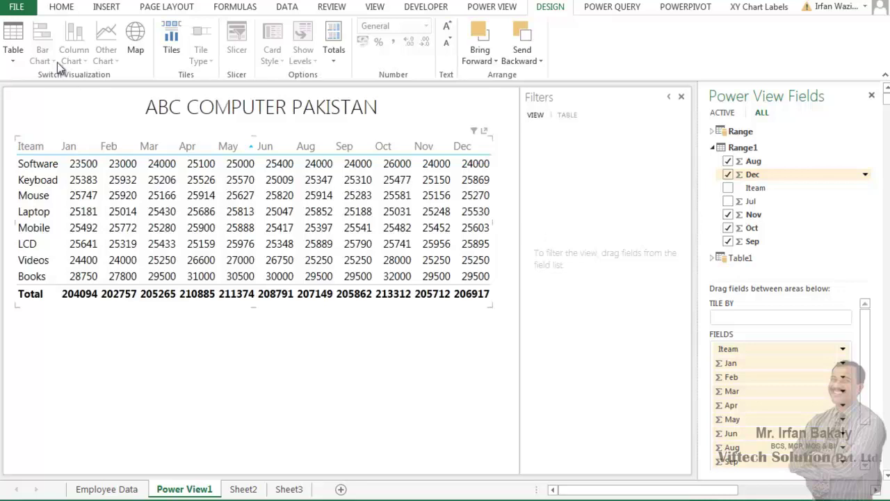
pyautogui.click(14, 61)
pyautogui.press('Escape')
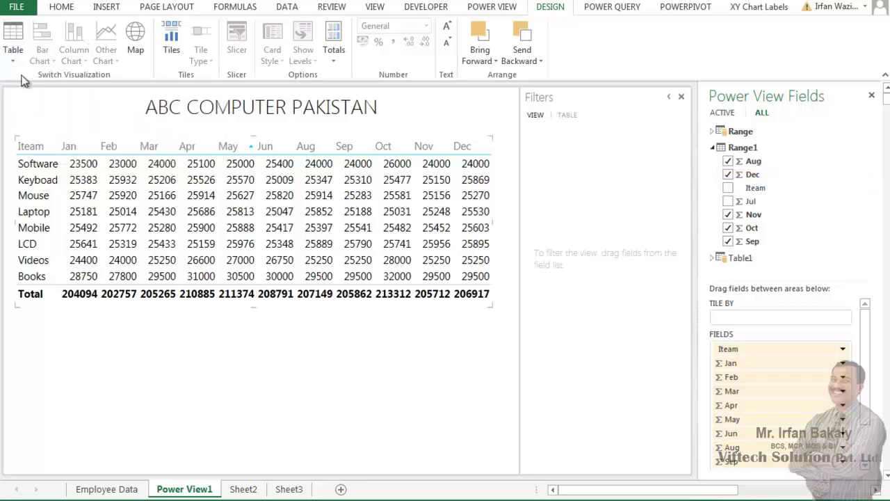